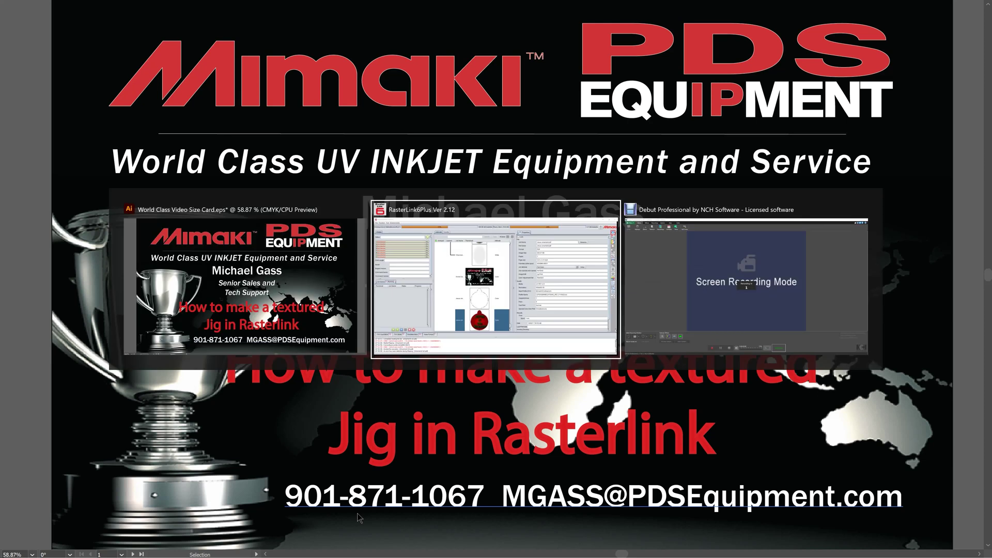
key("alt+Tab")
key("alt+Tab")
key("alt+Tab")
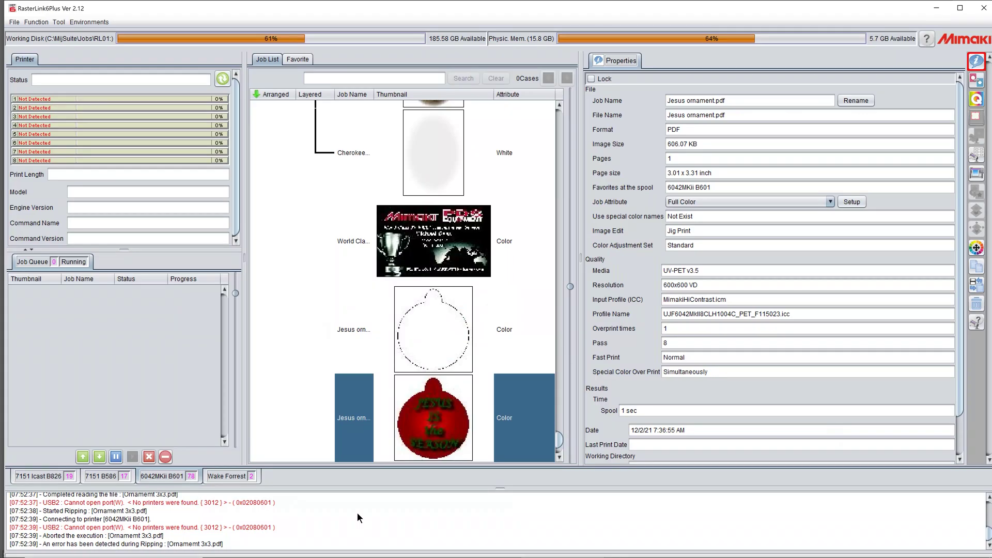
Step: Print the World Class job's 36-up plastic bus card jig outline as a new job
left_click(430, 252)
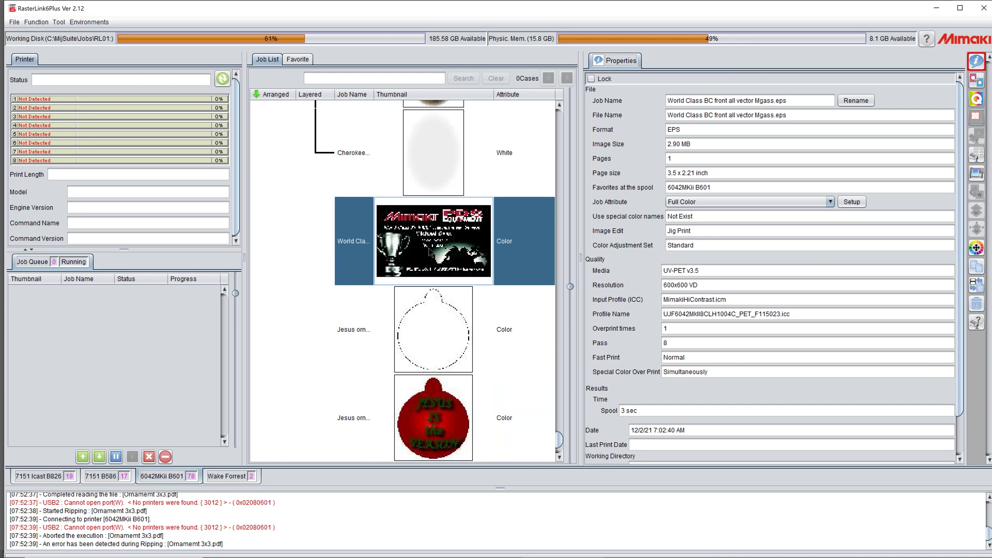
left_click(975, 158)
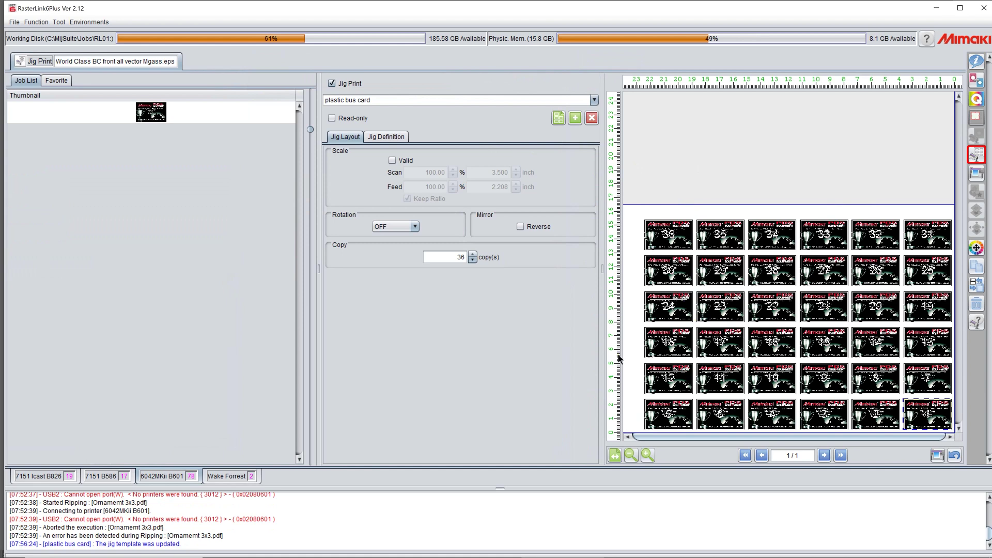
left_click(558, 119)
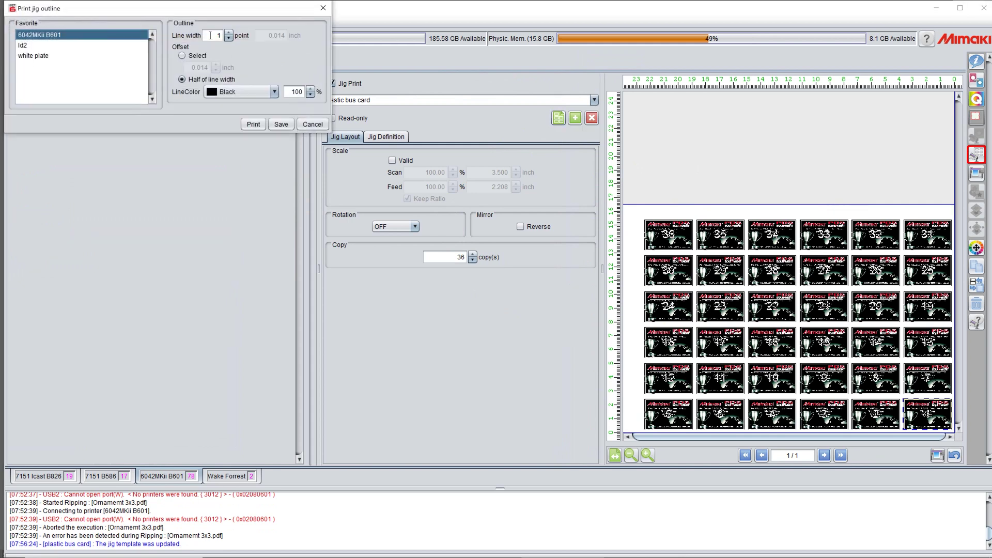
left_click(254, 124)
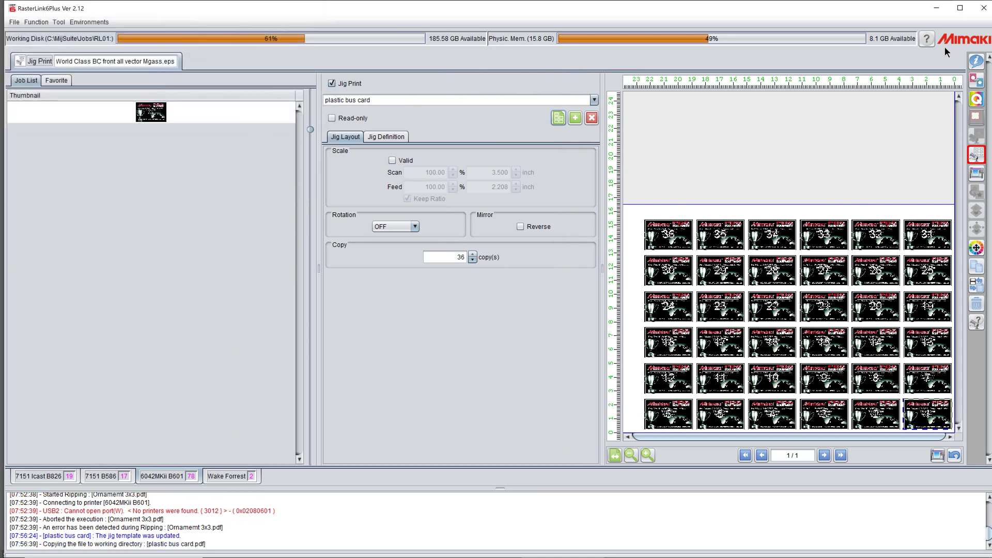
left_click(976, 62)
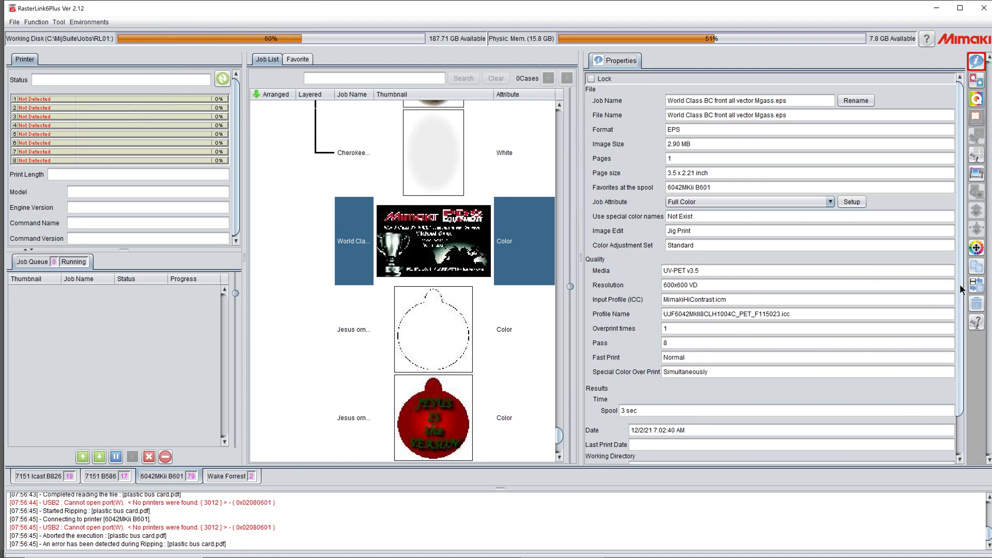
Step: Scroll to the end of the job list and select the new plastic bus card outline job
left_click_drag(959, 284, 963, 328)
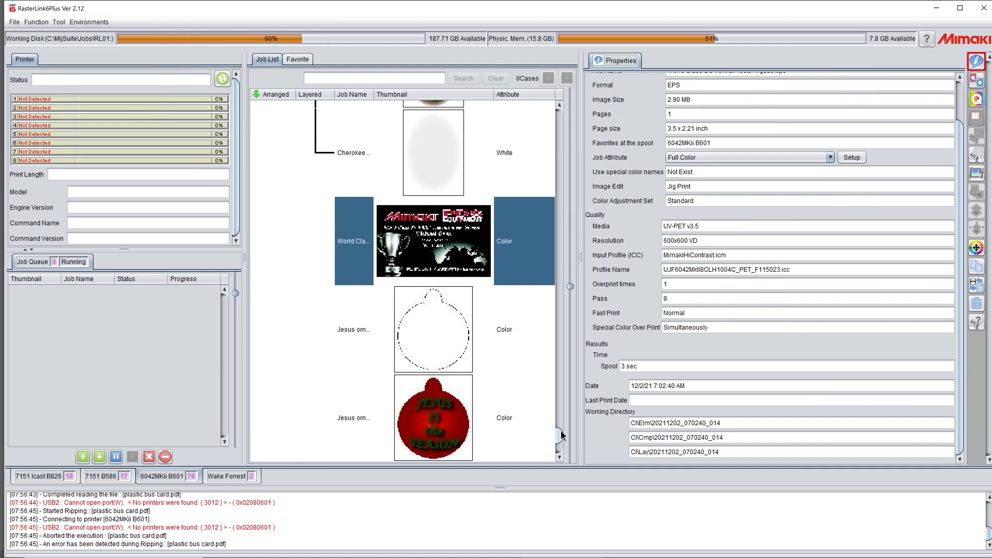
left_click_drag(561, 430, 561, 440)
left_click(429, 407)
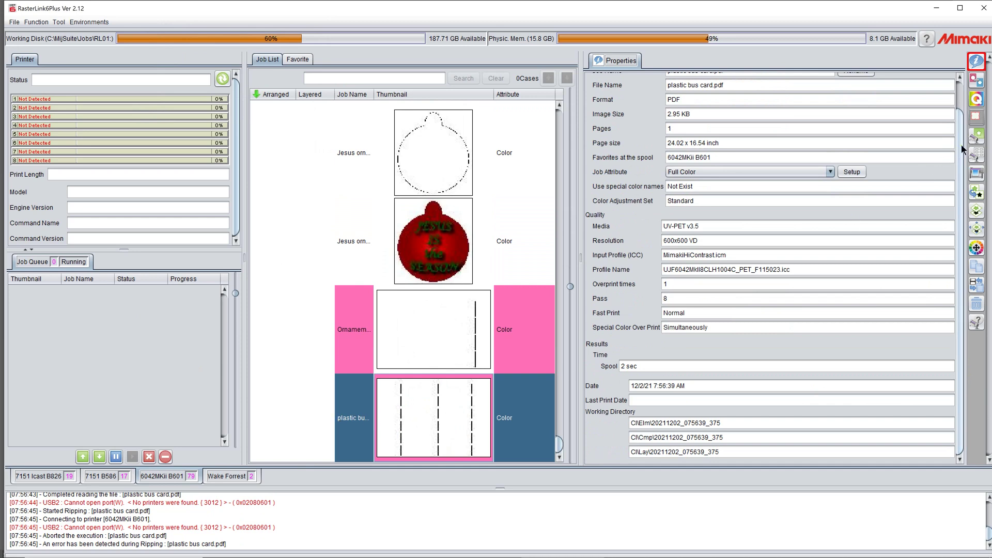
Step: Replace the plastic bus card job's K:100 black with rich black C100 M100 Y100 K100
left_click(977, 249)
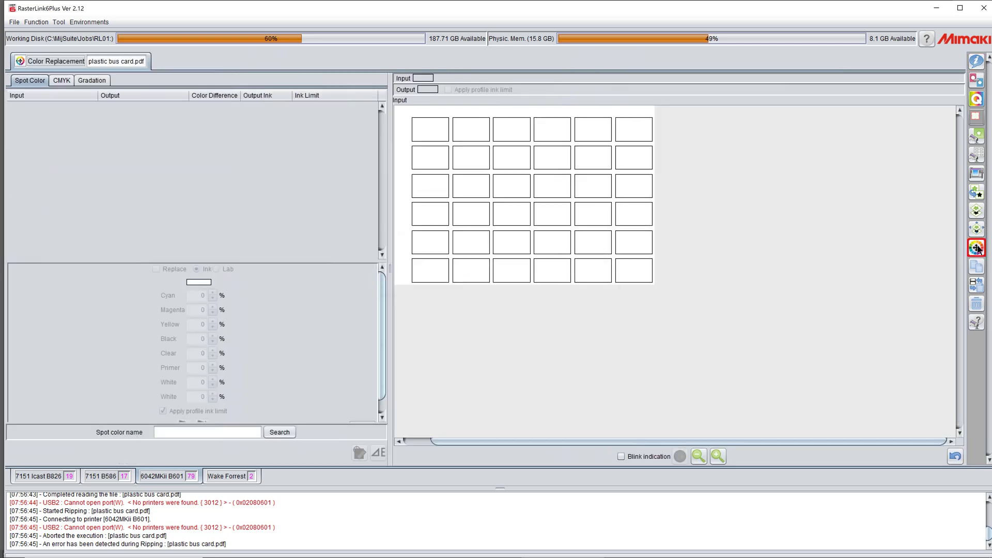
left_click(60, 82)
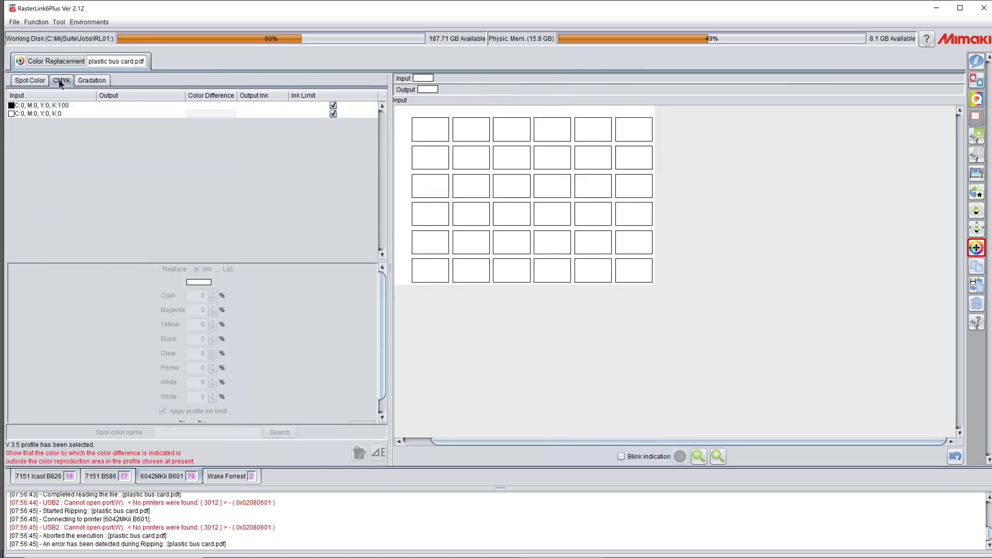
left_click(50, 106)
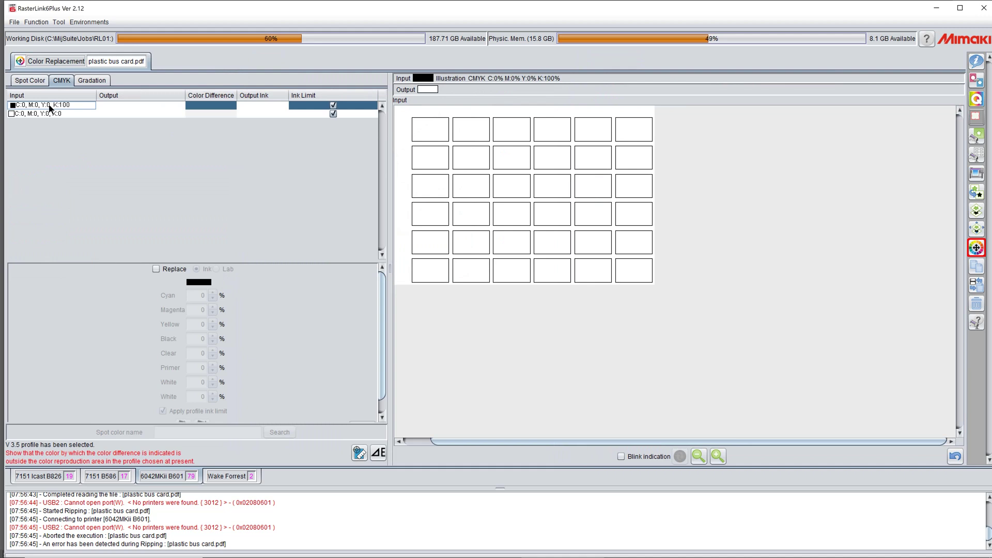
left_click(156, 269)
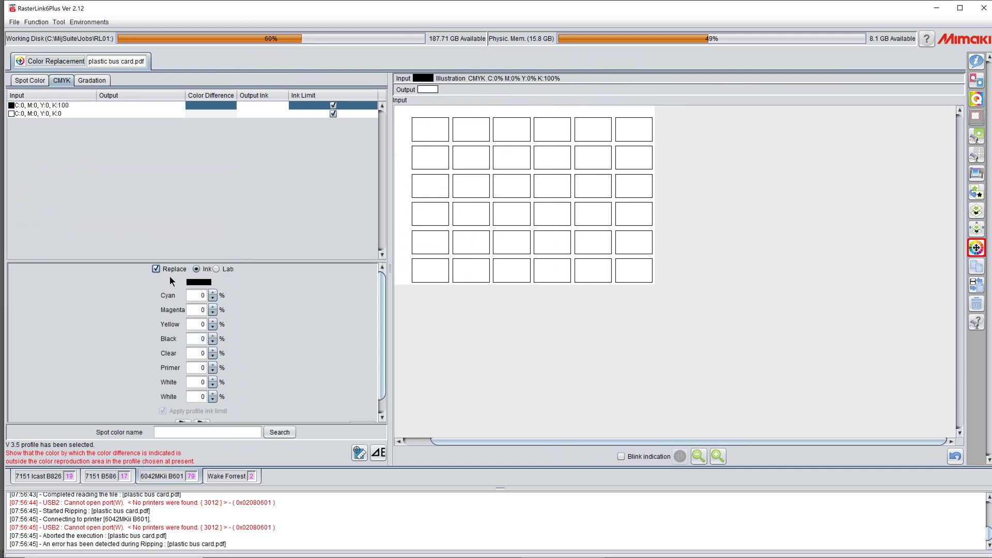
left_click(194, 294)
type("100")
key("Tab")
type("100")
key("Tab")
type("100")
key("Tab")
type("100")
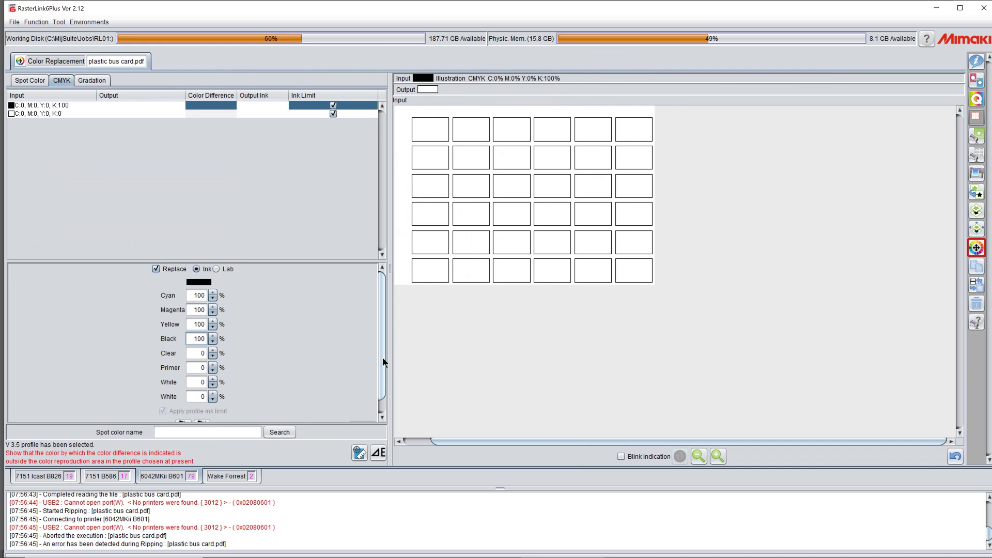
scroll(383, 358, "down", 1)
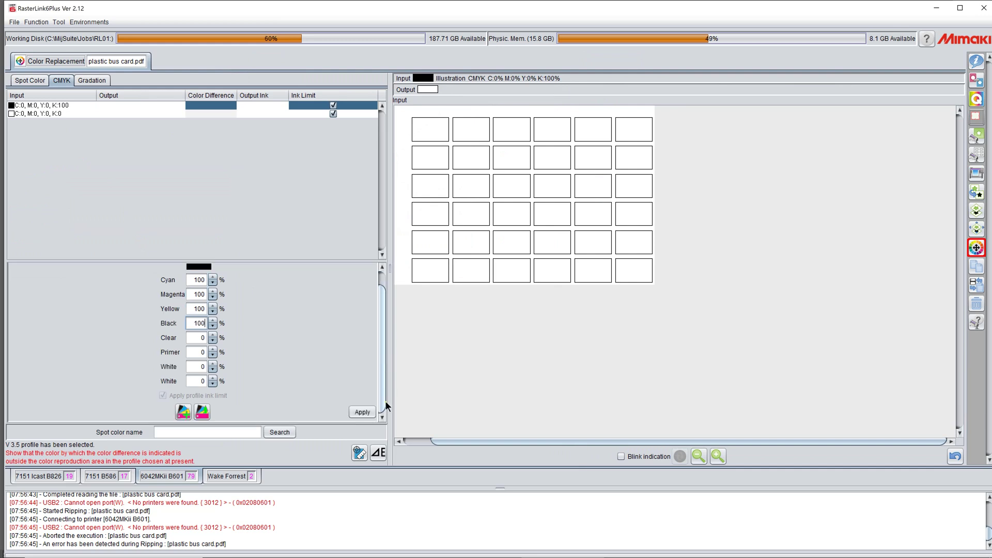
left_click(360, 414)
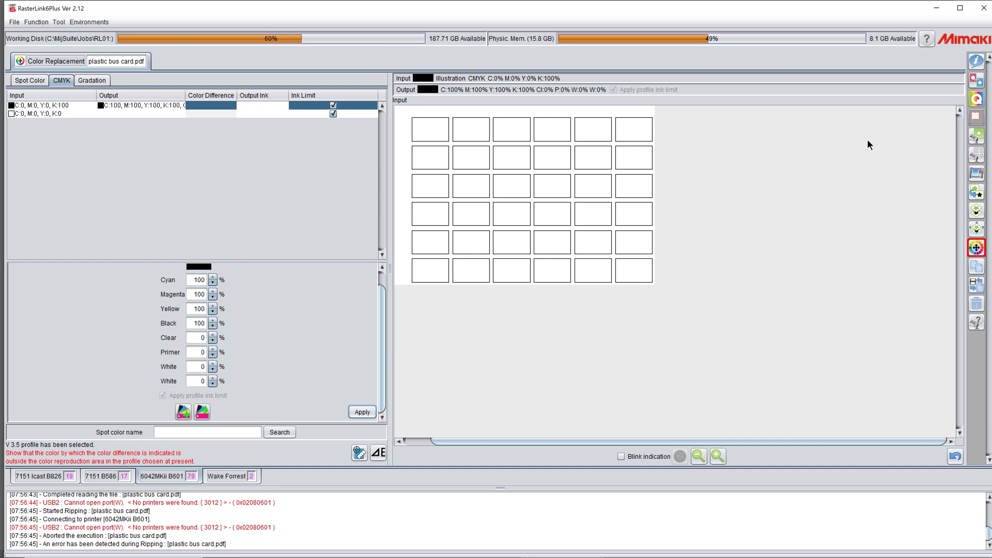
Step: Create a 100% White special plate from valid pixels, composited automatically, for the plastic bus card job
left_click(977, 193)
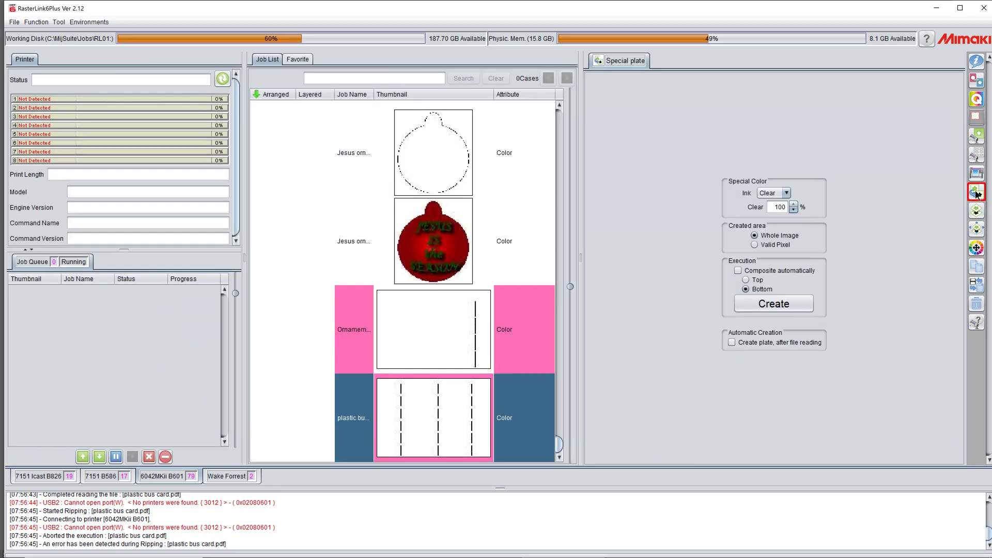
left_click(787, 194)
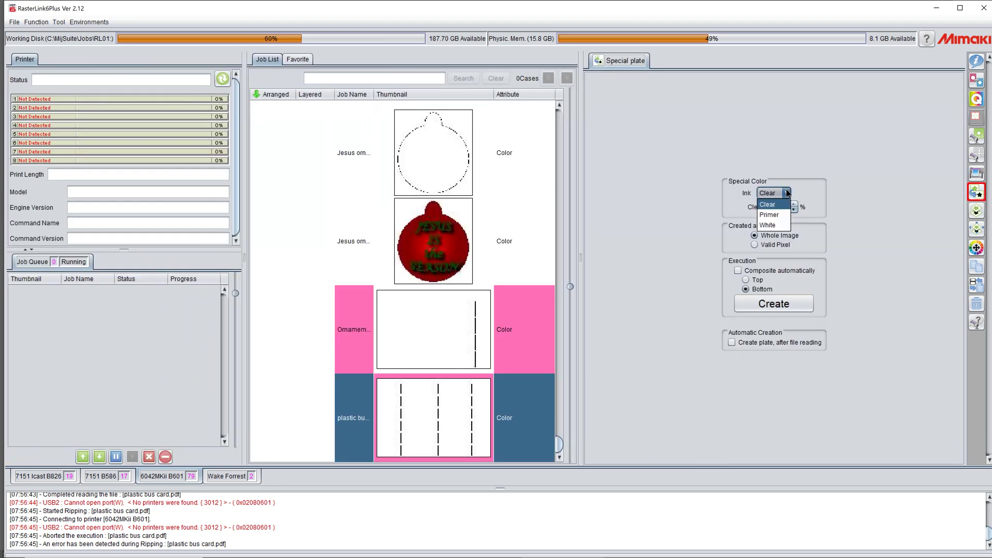
left_click(769, 224)
left_click(755, 253)
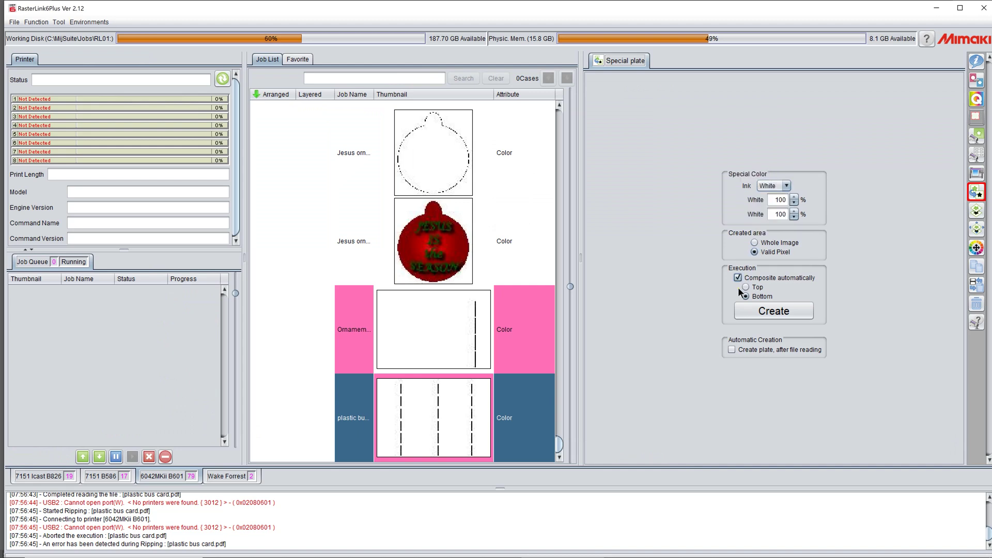
left_click(764, 311)
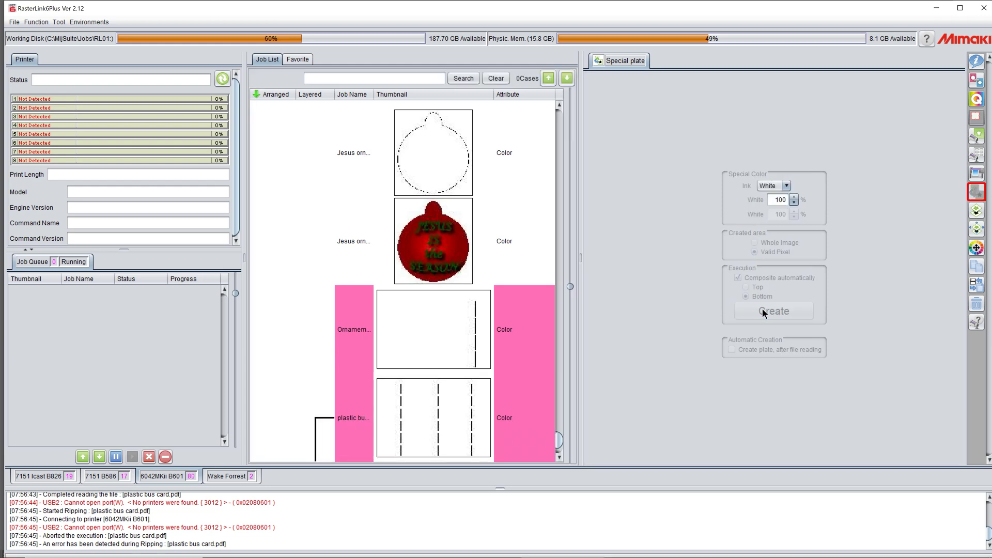
left_click(977, 62)
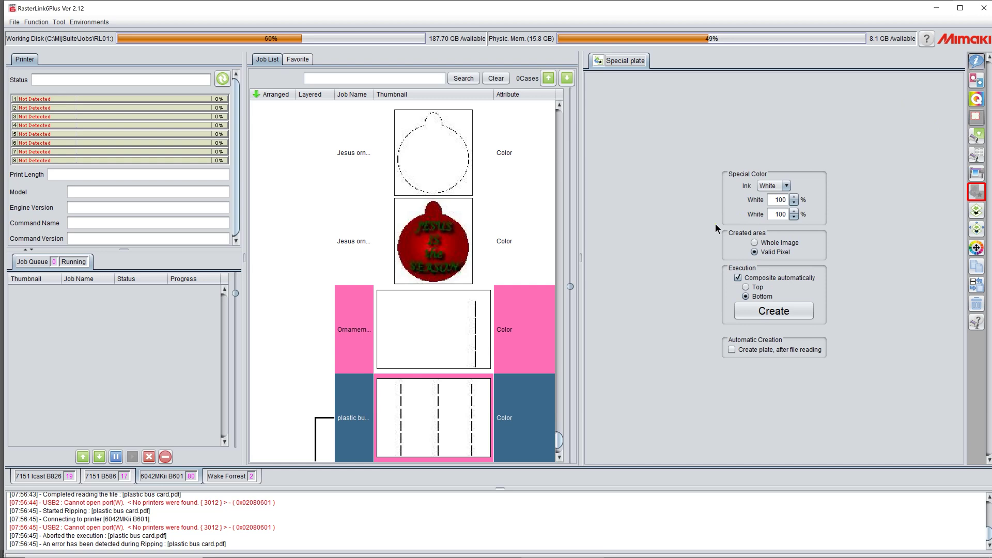
left_click_drag(559, 436, 559, 444)
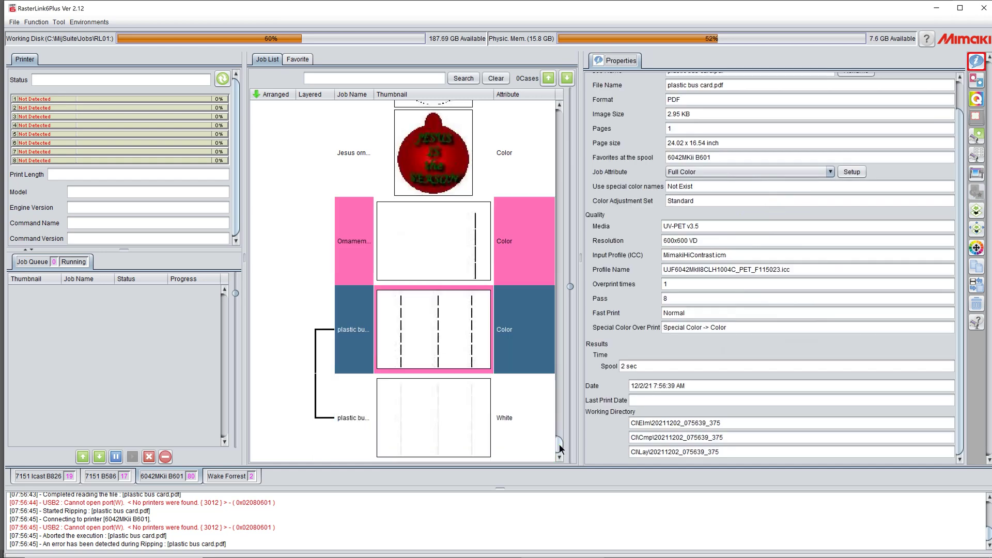
Step: Set the plastic bus card job's print quality Overprint to 6 times
left_click(976, 136)
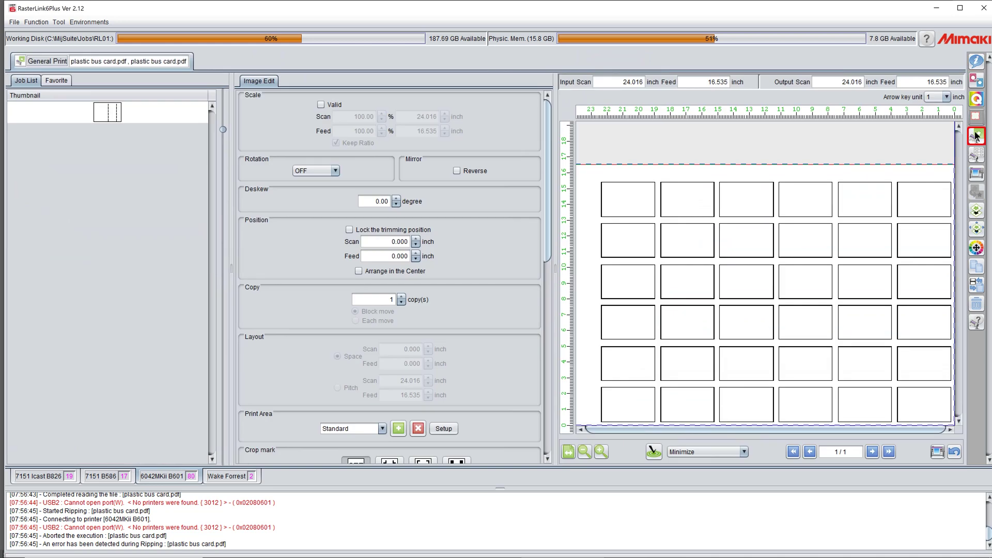
left_click(976, 101)
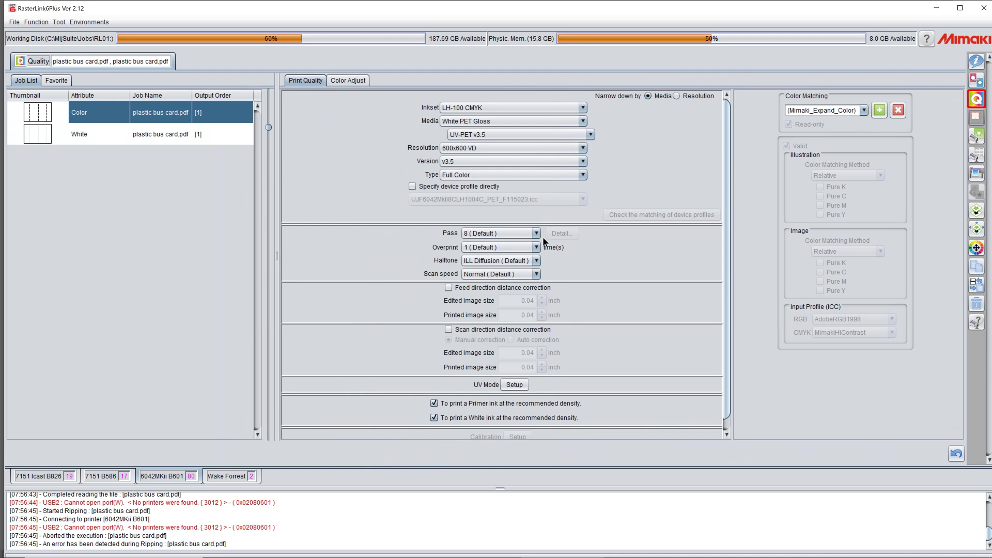
left_click(536, 248)
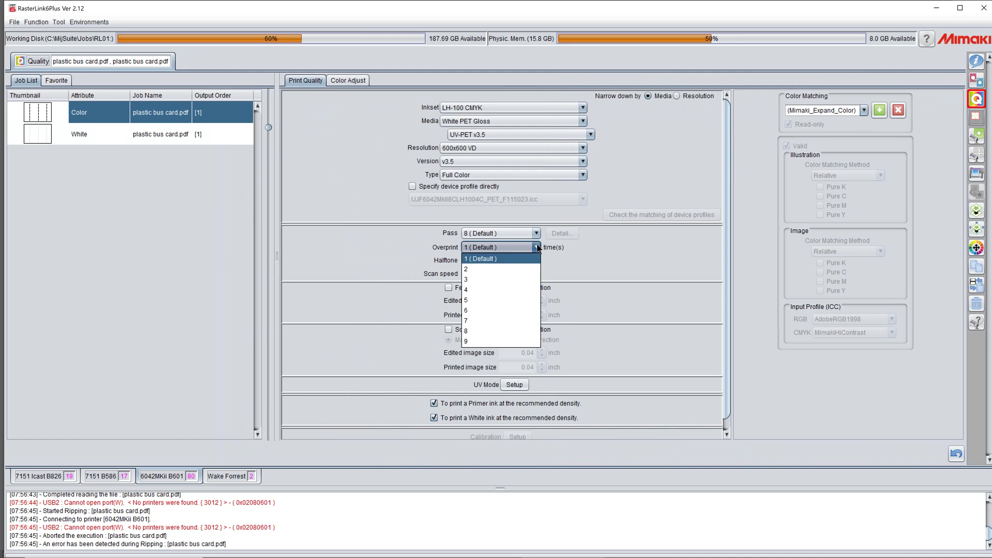
left_click(493, 311)
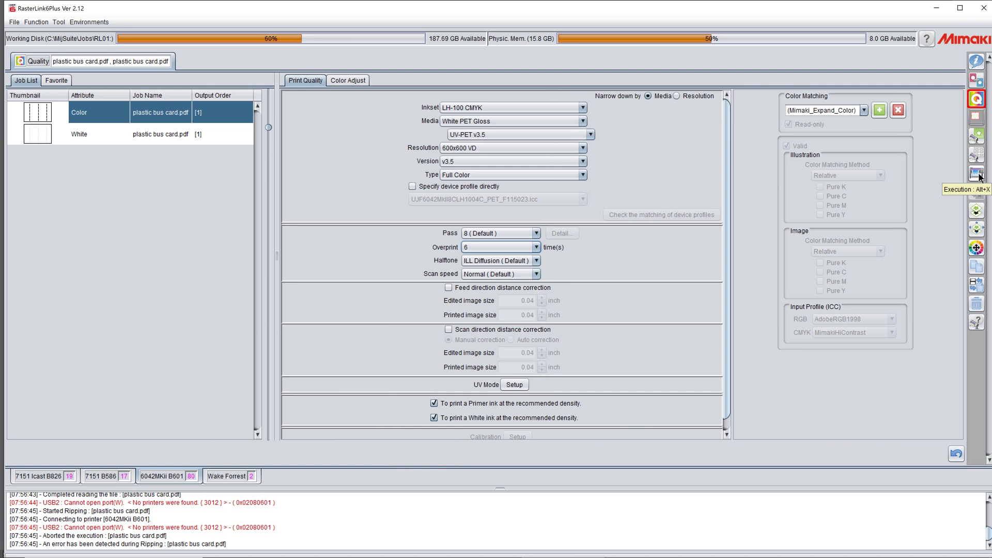
Step: Return to the job list to confirm the plastic bus card job shows overprint 6 and 8 passes
left_click(975, 137)
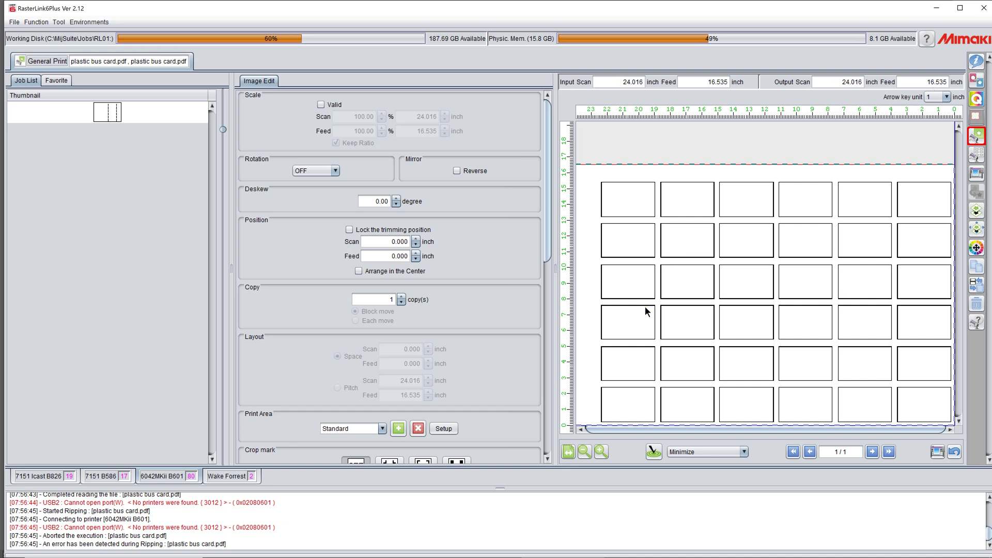
left_click(977, 63)
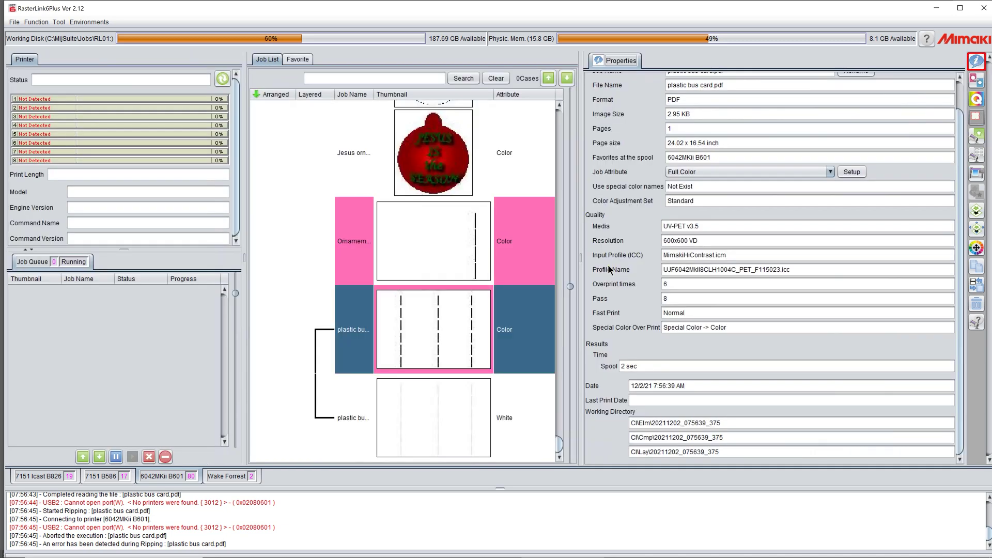
Step: Select the Jesus ornament outline job and open its 28-copy jig layout
left_click(558, 103)
left_click(558, 103)
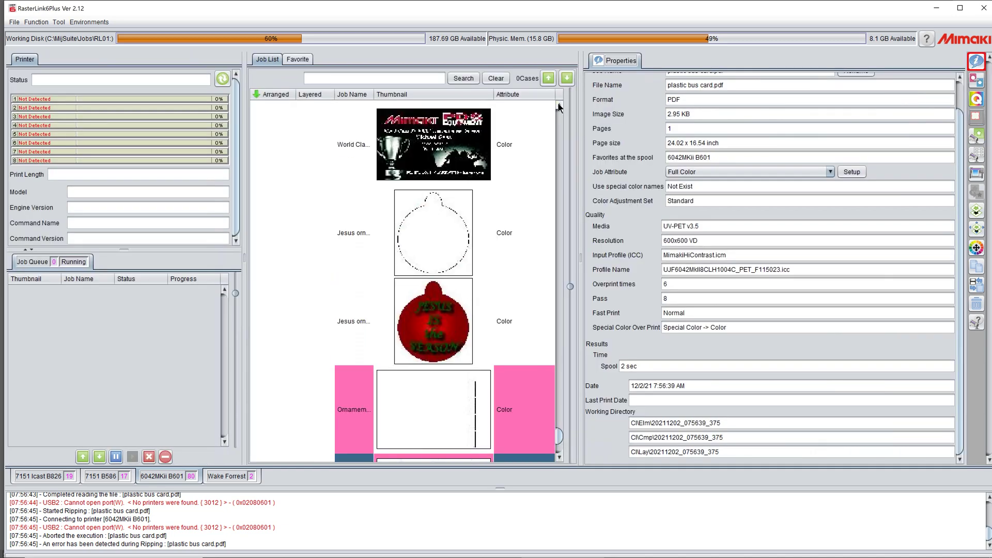
left_click(435, 243)
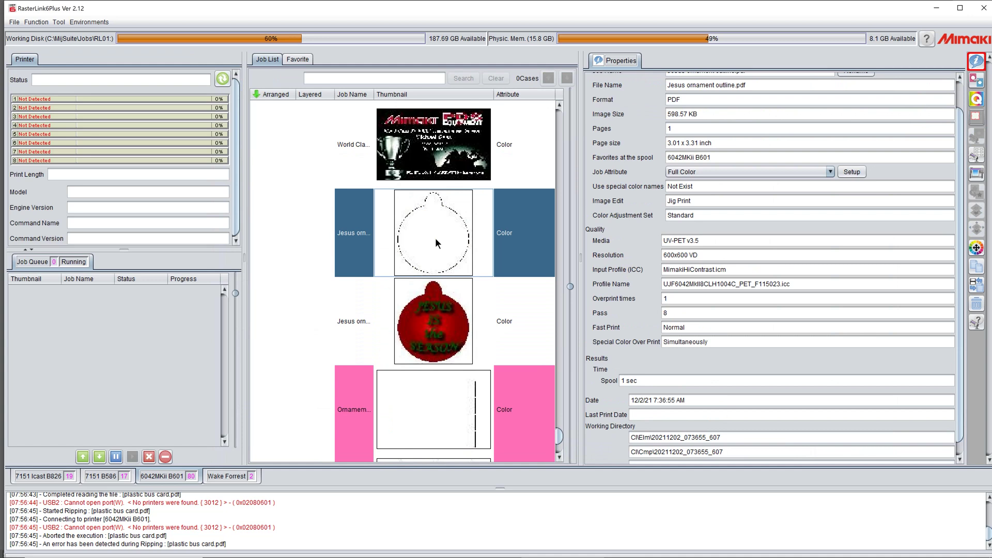
left_click(432, 308)
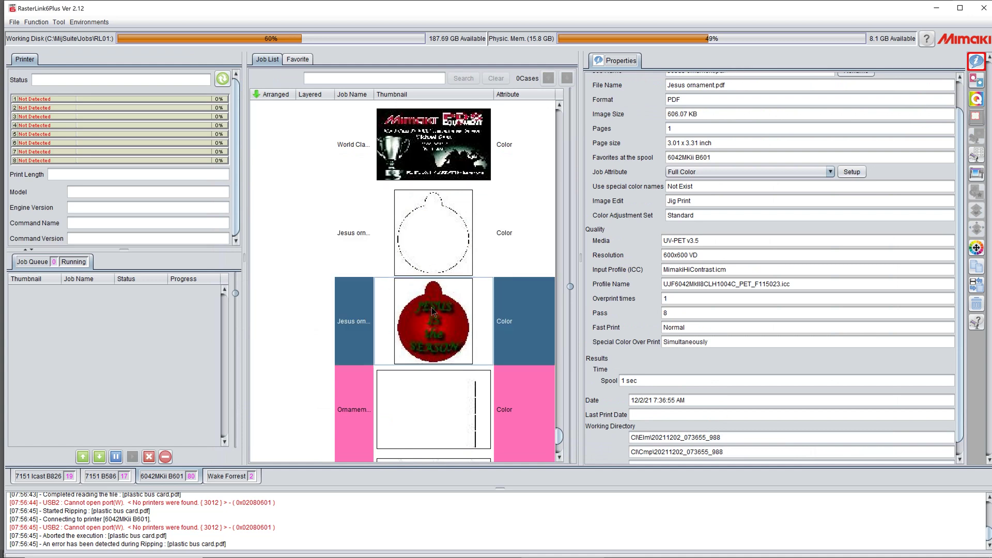
left_click(429, 238)
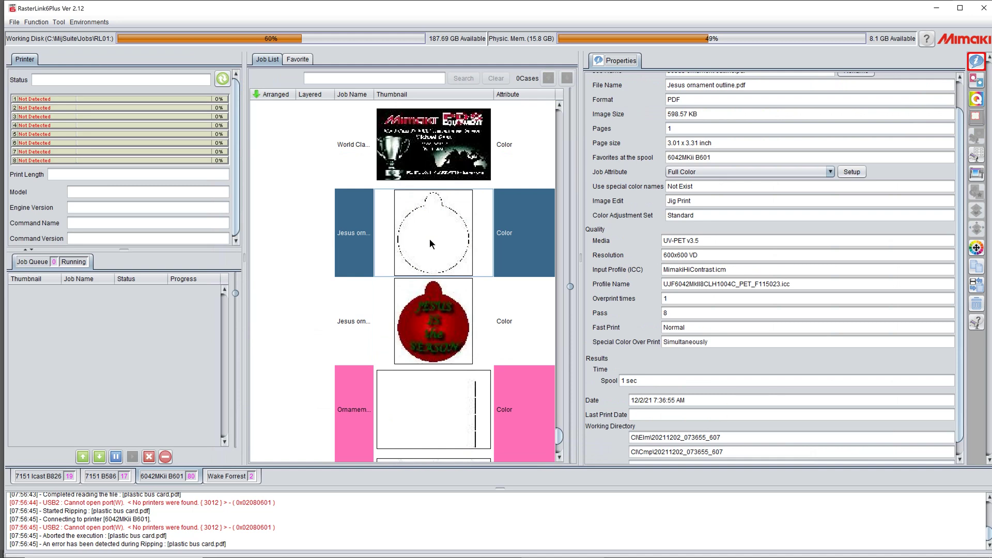
left_click(977, 157)
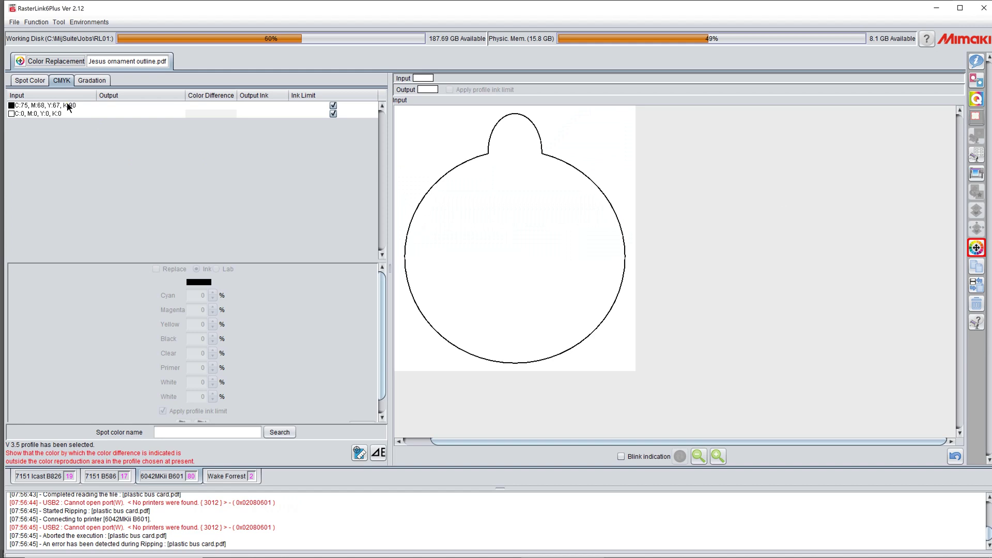
Step: Map the outline's C75 M68 Y67 K90 near-black to rich black C100 M100 Y100 K100
left_click(67, 104)
left_click(156, 269)
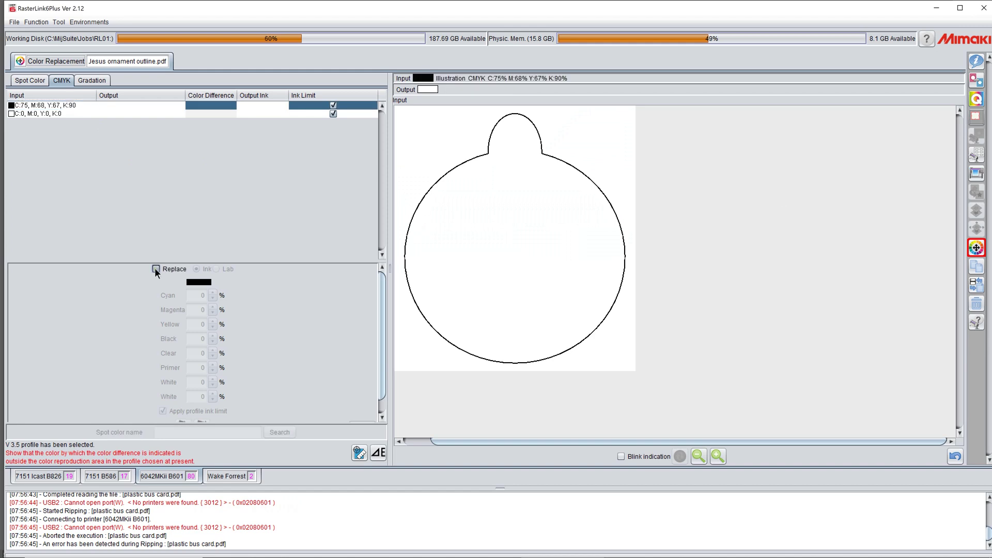
type("100")
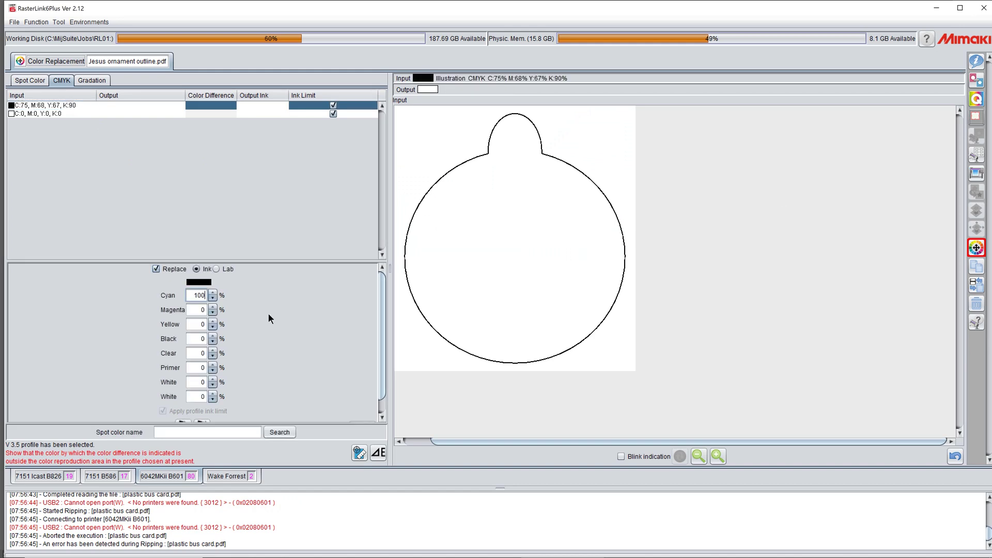
key("Tab")
type("100")
key("Tab")
type("100")
key("Tab")
type("100")
scroll(385, 385, "down", 1)
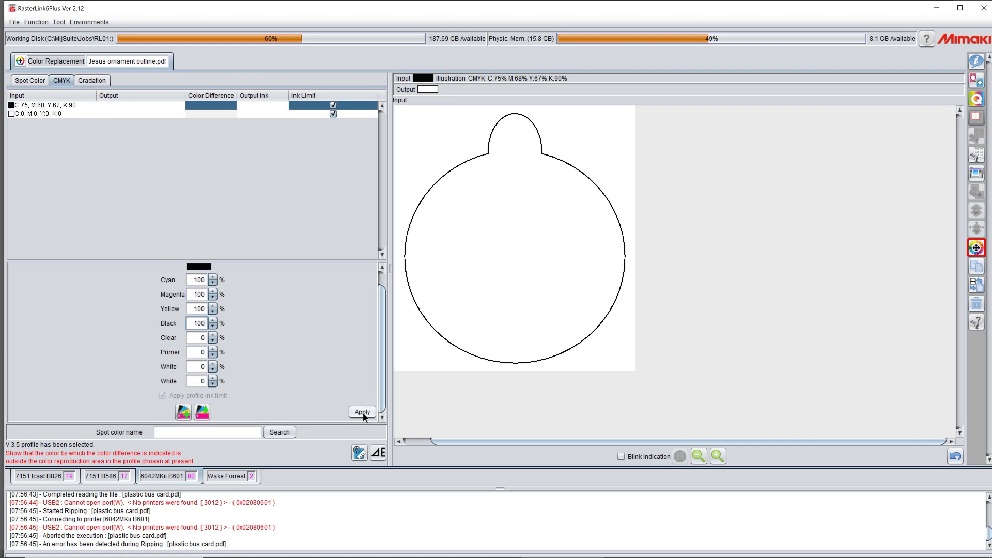
left_click(362, 413)
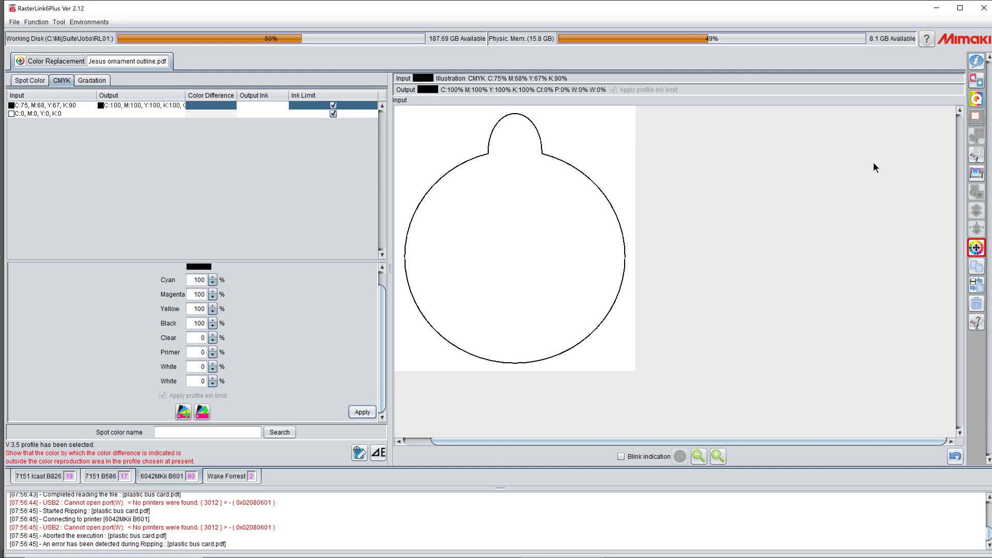
Step: Turn off jig printing for the Jesus ornament outline job
left_click(976, 61)
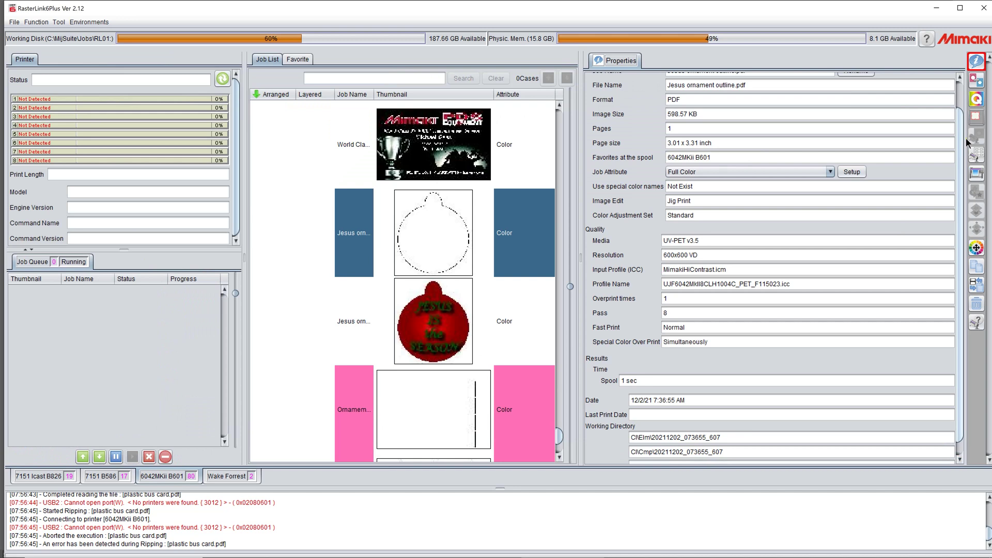
left_click(976, 154)
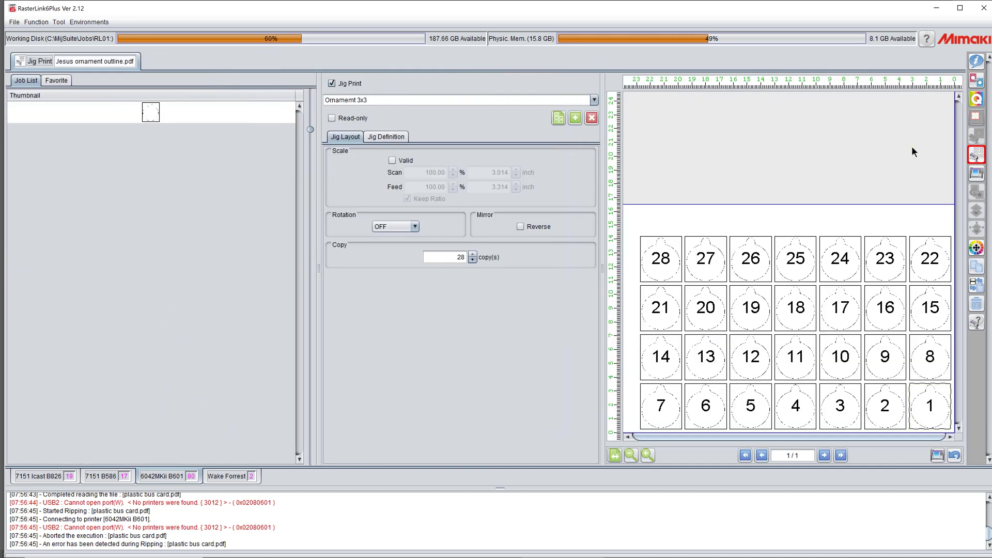
left_click(332, 83)
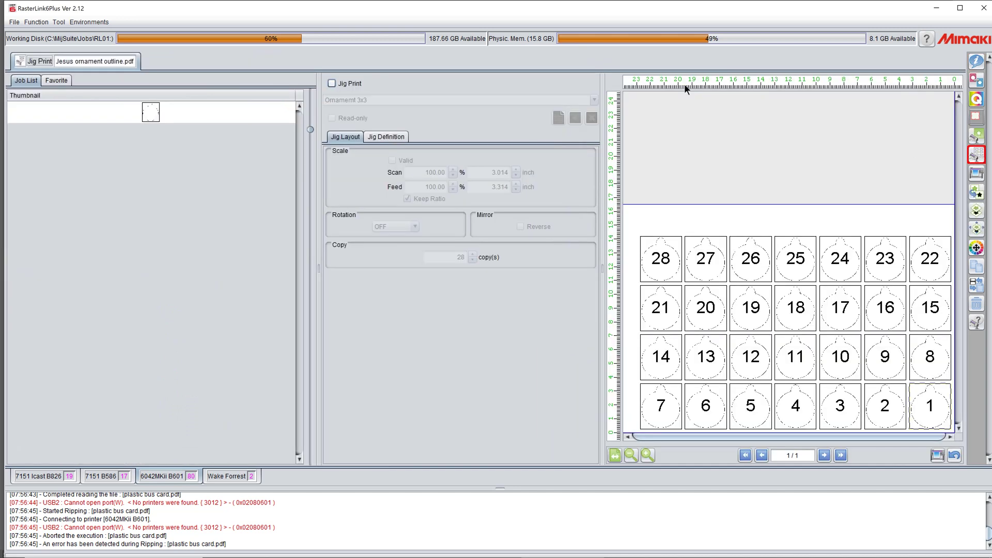
Step: Create a White special plate from valid pixels, composited automatically, for the outline job
left_click(977, 193)
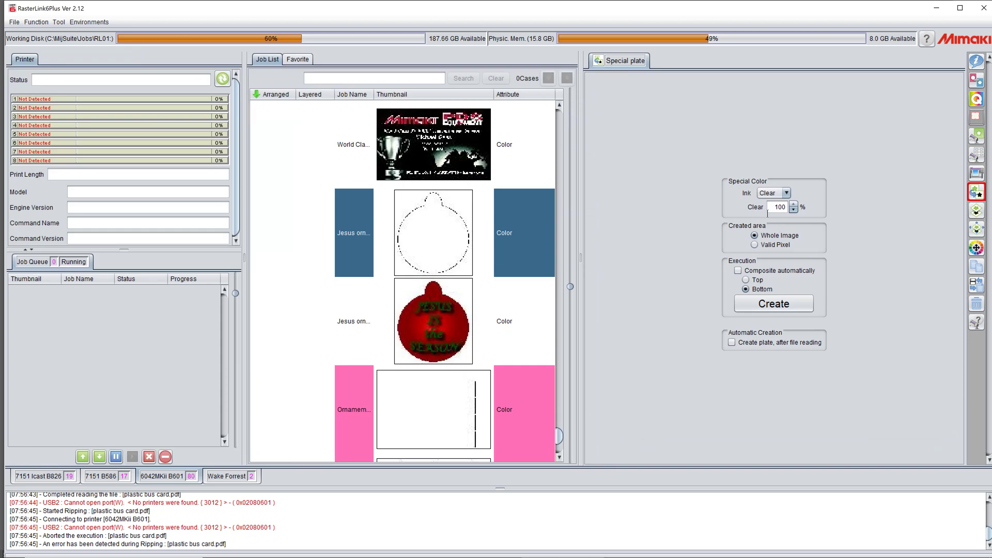
left_click(787, 193)
left_click(773, 226)
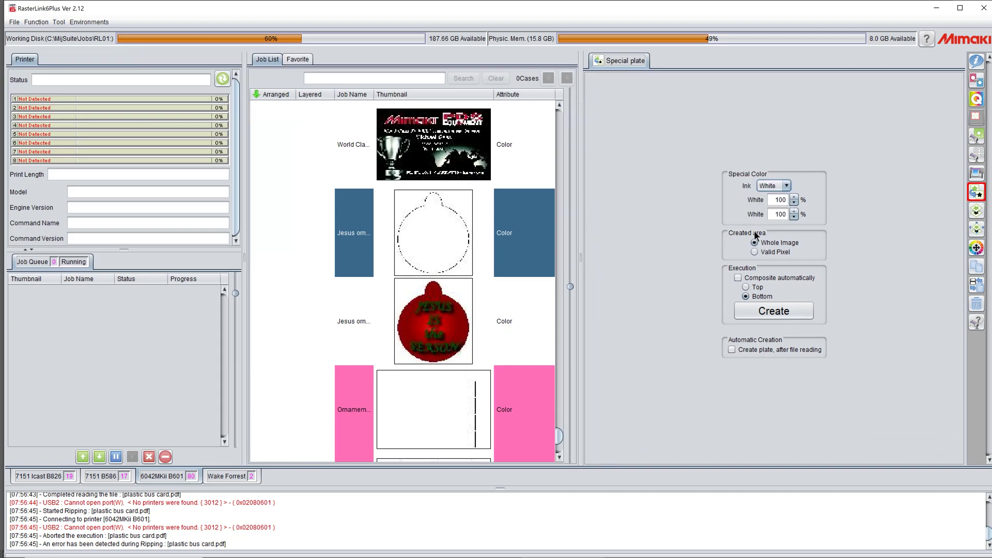
left_click(755, 253)
left_click(738, 277)
left_click(759, 311)
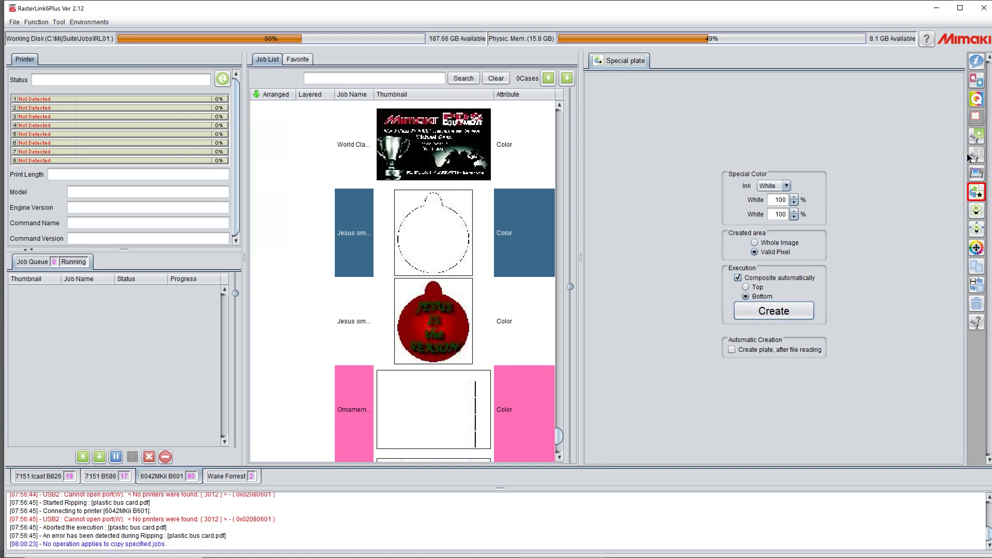
left_click(976, 137)
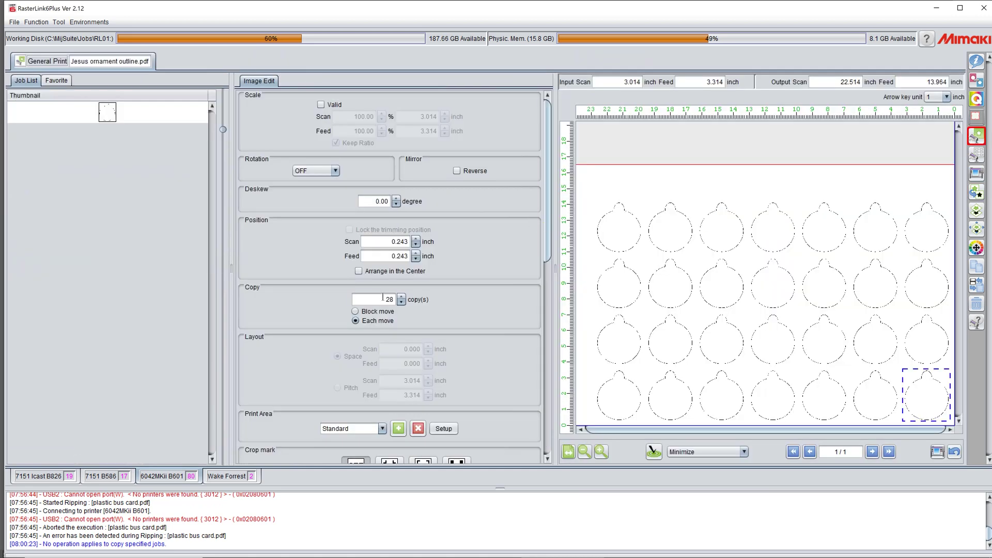
Step: Reduce the outline job's General Print copy count from 28 to 1
double_click(383, 297)
type("1")
key("Return")
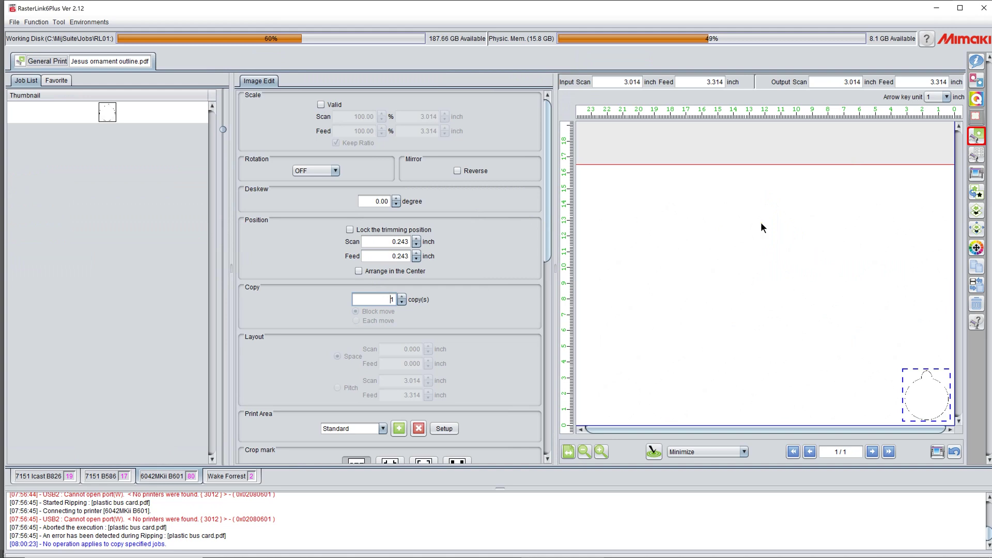
Step: Create a White special plate from valid pixels, composited automatically at the bottom
left_click(977, 192)
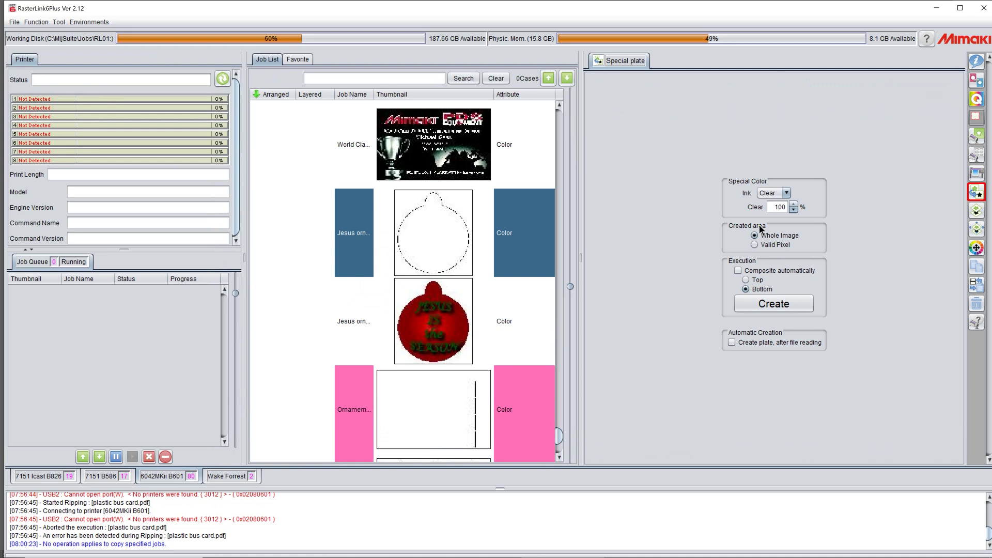
left_click(775, 193)
left_click(771, 228)
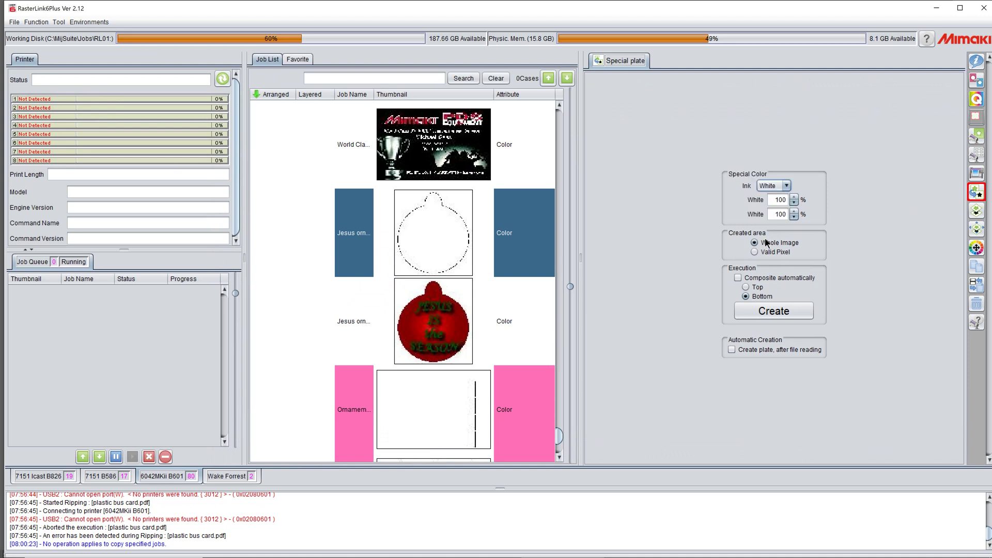
left_click(755, 253)
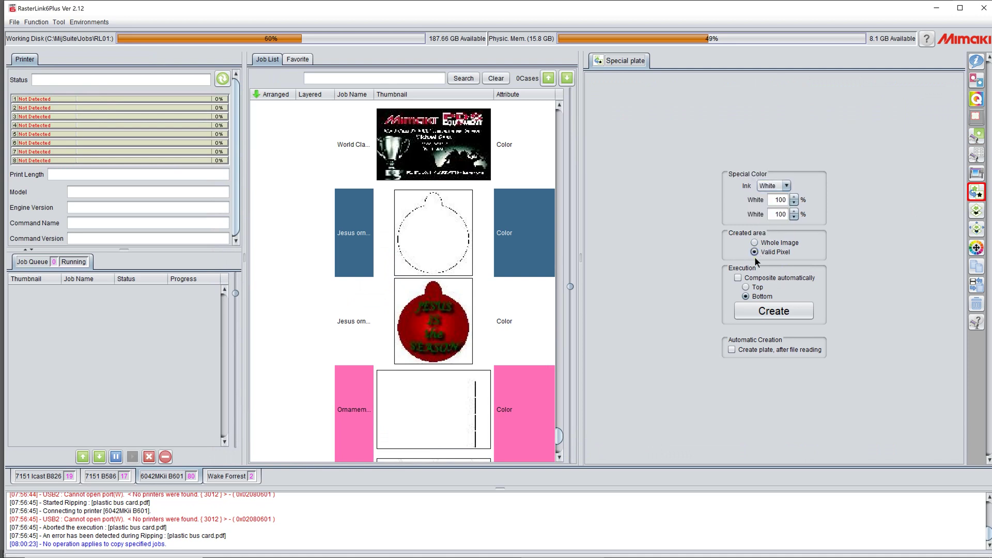
left_click(737, 277)
left_click(766, 315)
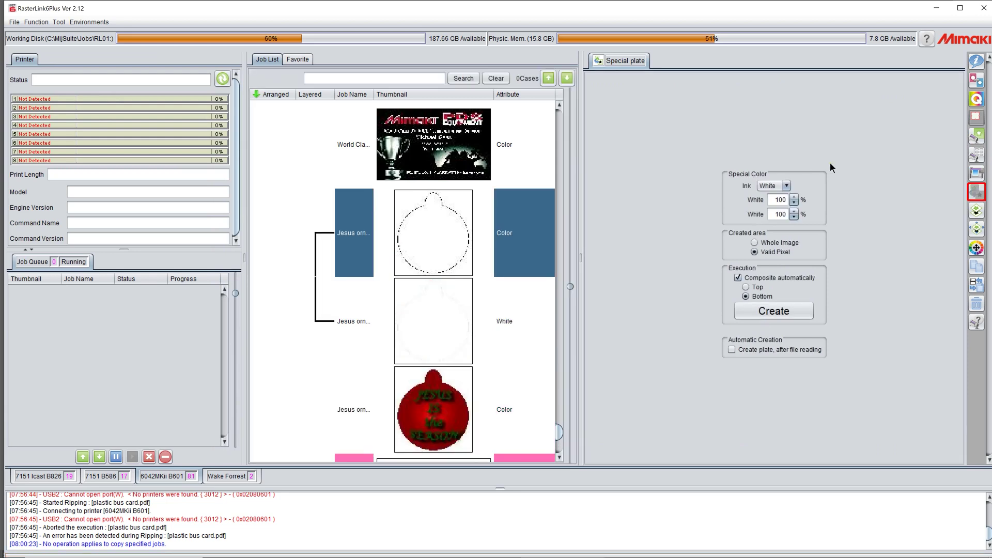
Step: Set the outline job's Quality overprint count to 5
left_click(977, 100)
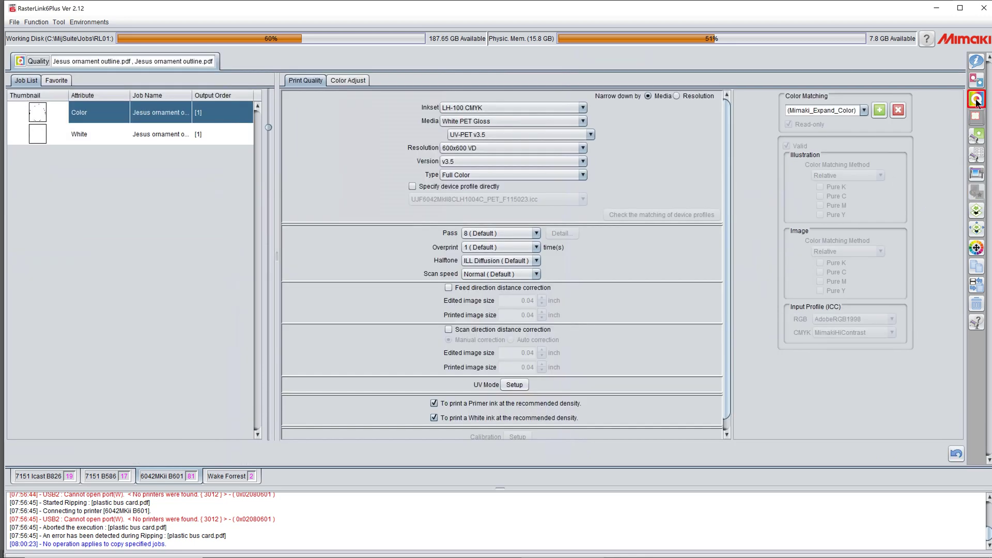
left_click(523, 249)
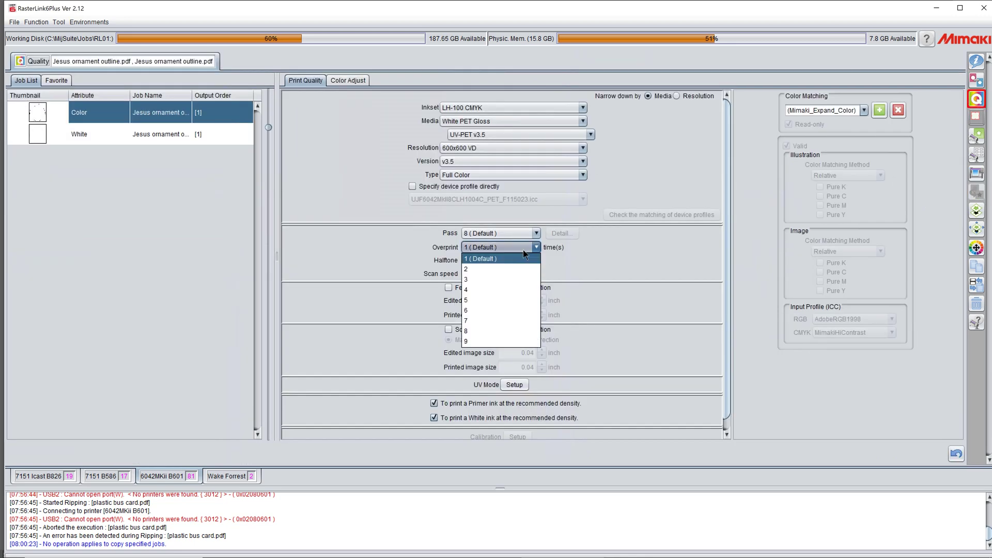
left_click(487, 301)
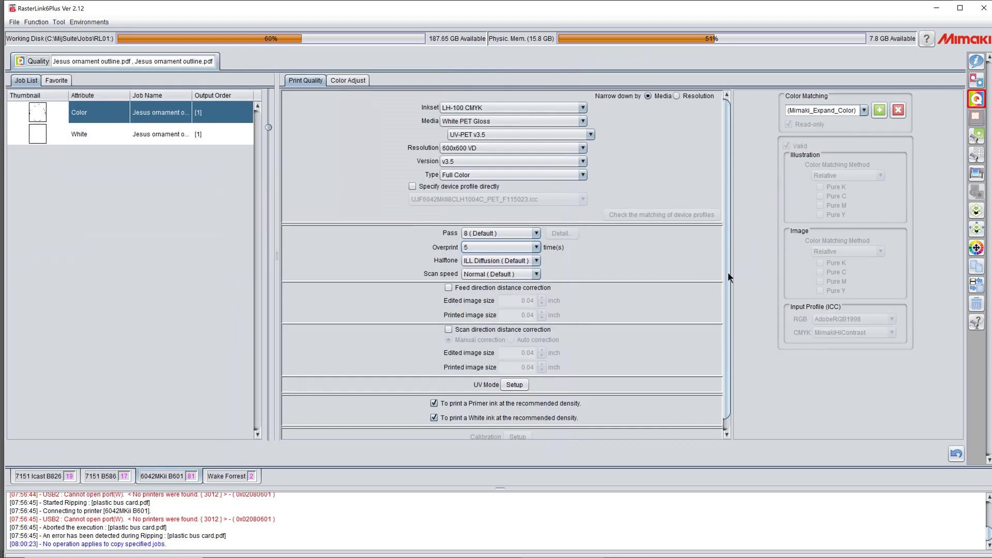
Step: Re-enable Jig Print for the outline job with 28 copies
left_click(976, 157)
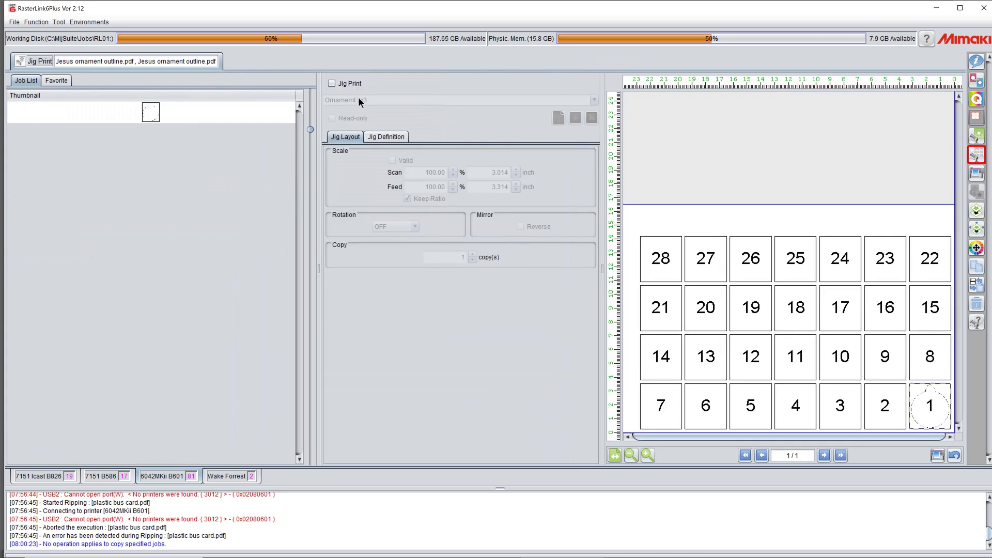
left_click(332, 84)
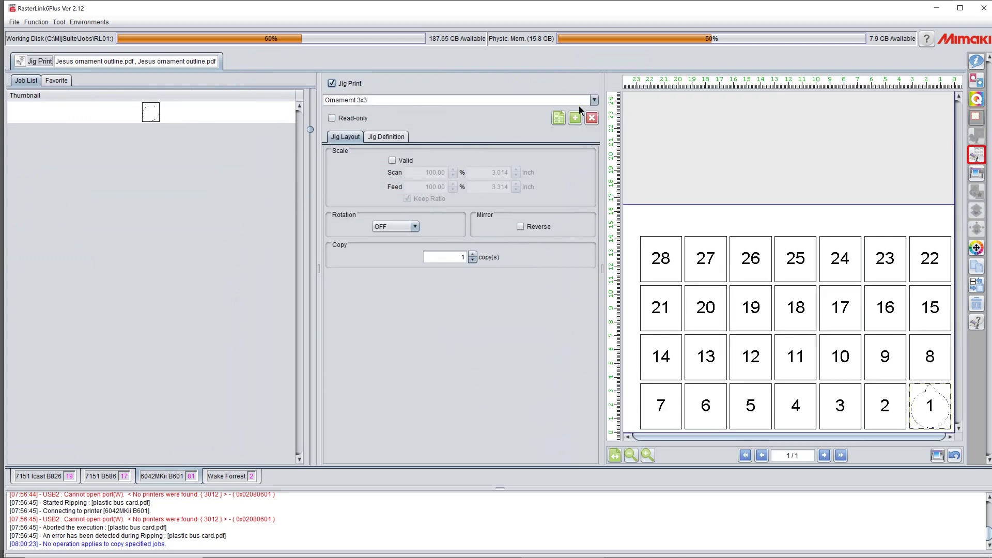
double_click(452, 253)
type("28")
key("Return")
Step: Select the red Jesus ornament.pdf job in the Job List and show its jig layout
left_click(977, 62)
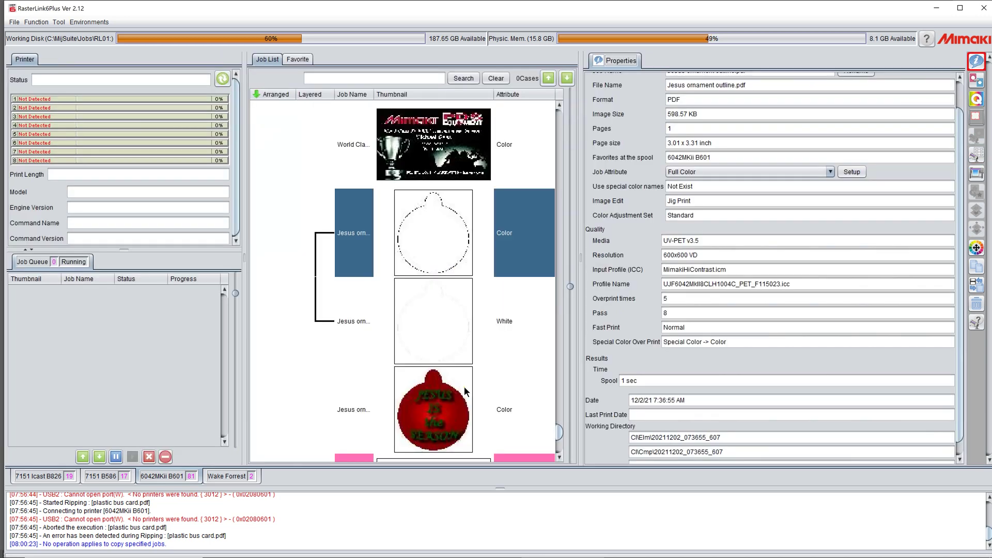
left_click(445, 394)
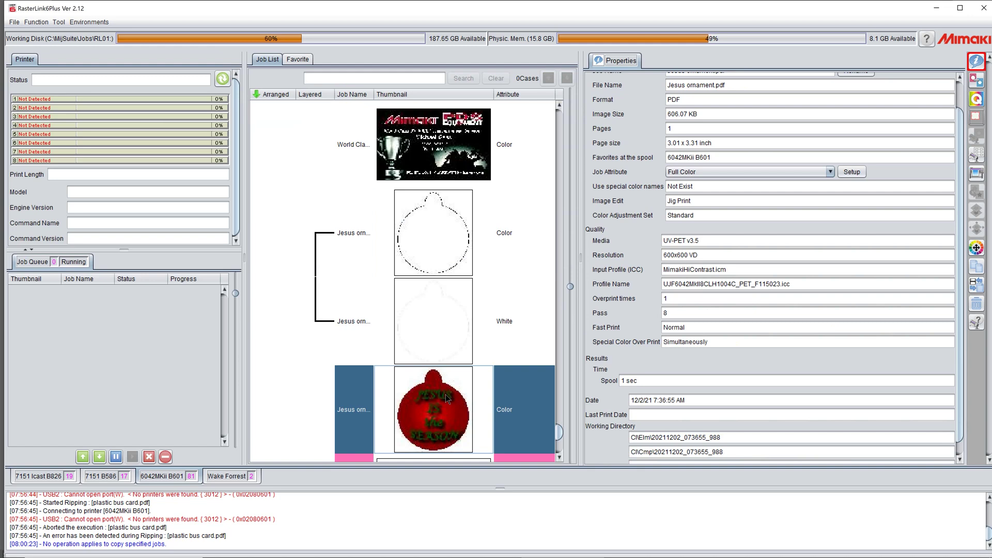
left_click(978, 155)
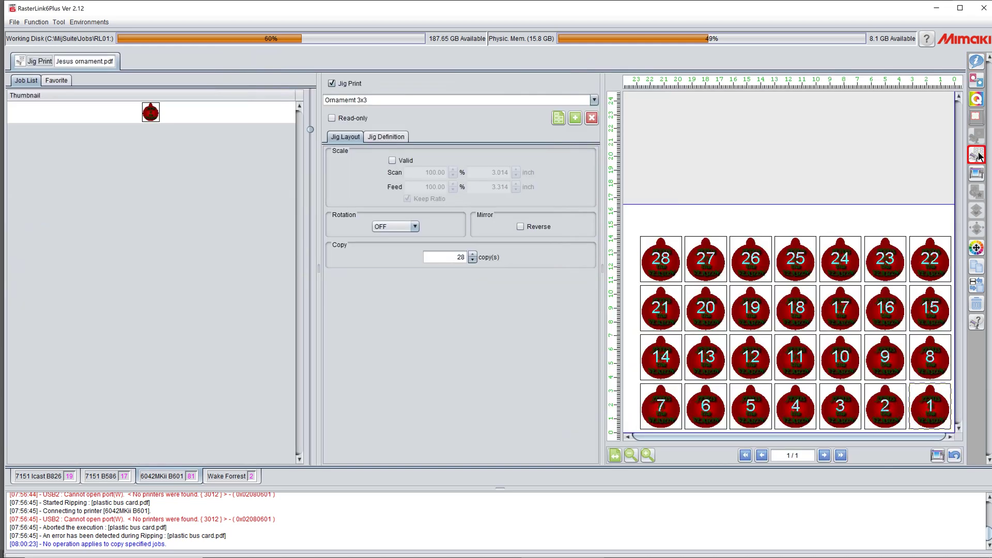